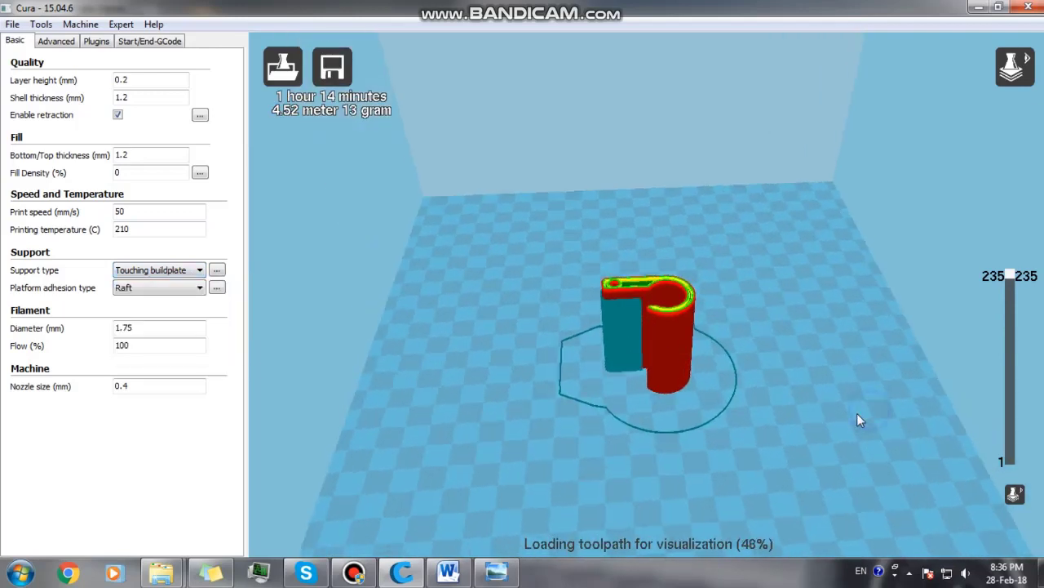
# Step: Return the view mode to Normal and delete the clip-shaped model from the build plate
pyautogui.moveTo(786, 391); pyautogui.dragTo(763, 295)
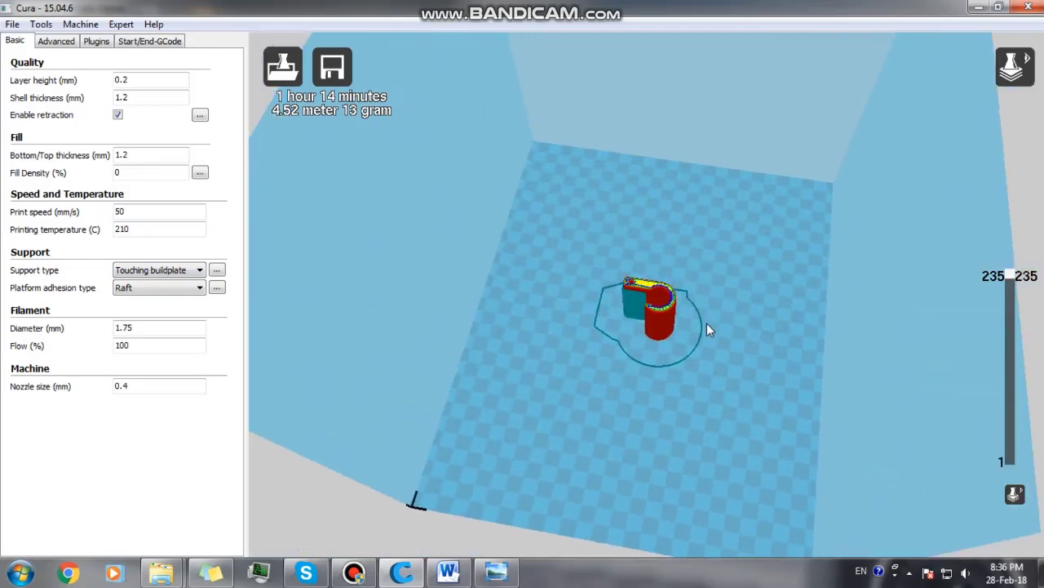
pyautogui.moveTo(732, 357); pyautogui.dragTo(740, 347)
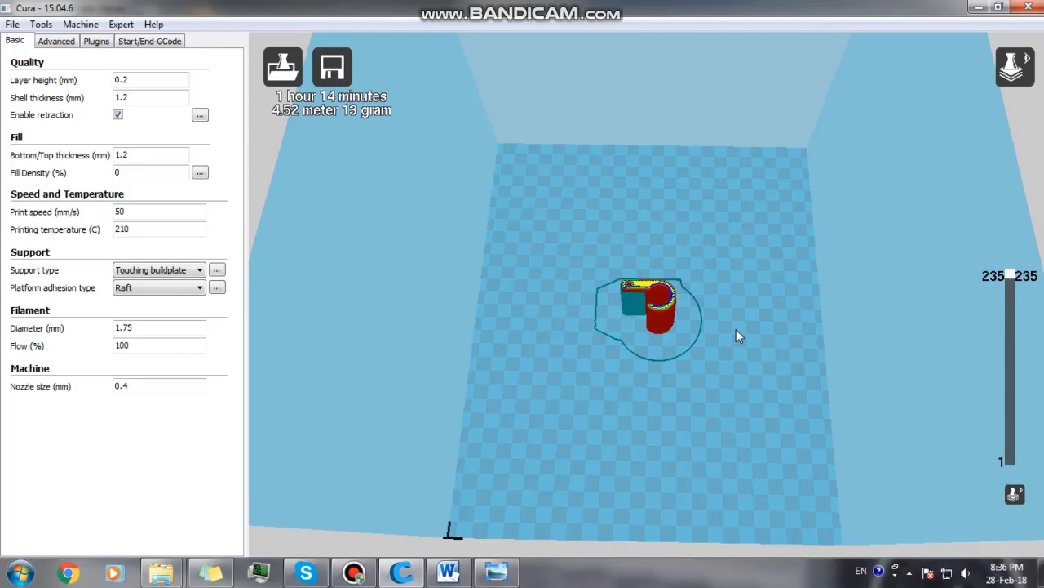
pyautogui.moveTo(737, 341); pyautogui.dragTo(894, 299, button='right')
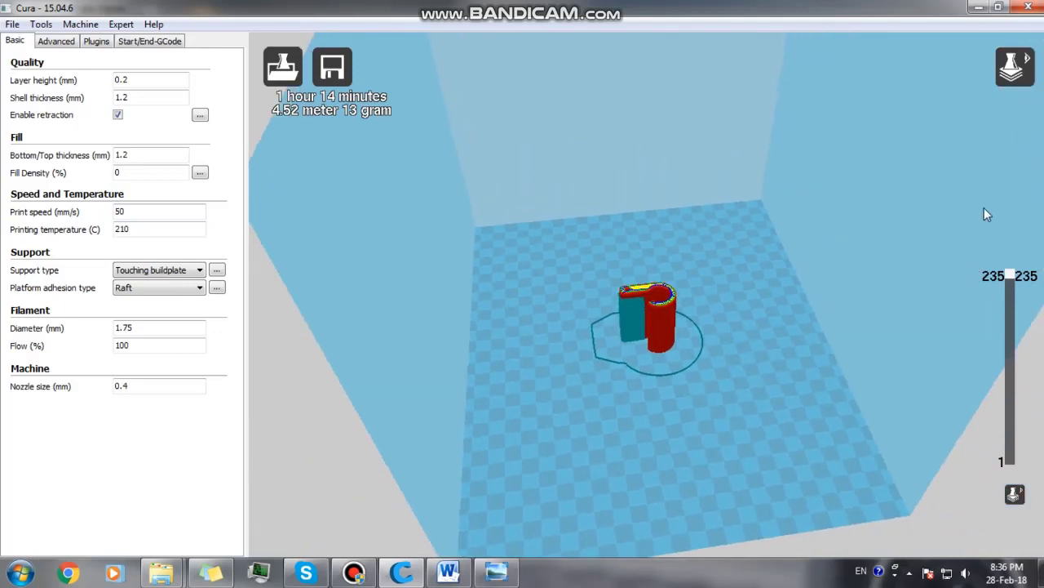
pyautogui.click(1012, 67)
pyautogui.click(1005, 104)
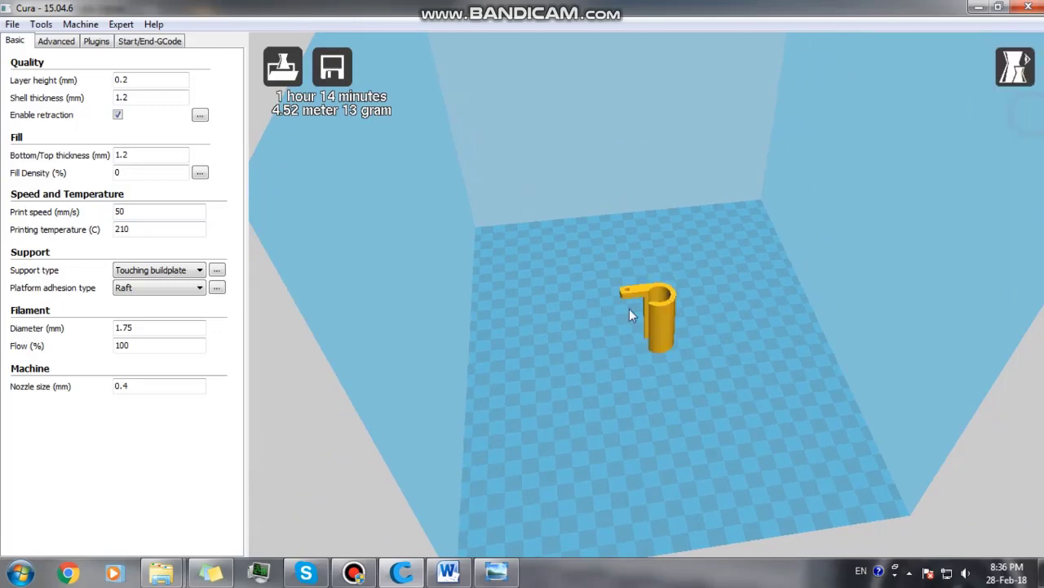
pyautogui.click(663, 318)
pyautogui.press('Delete')
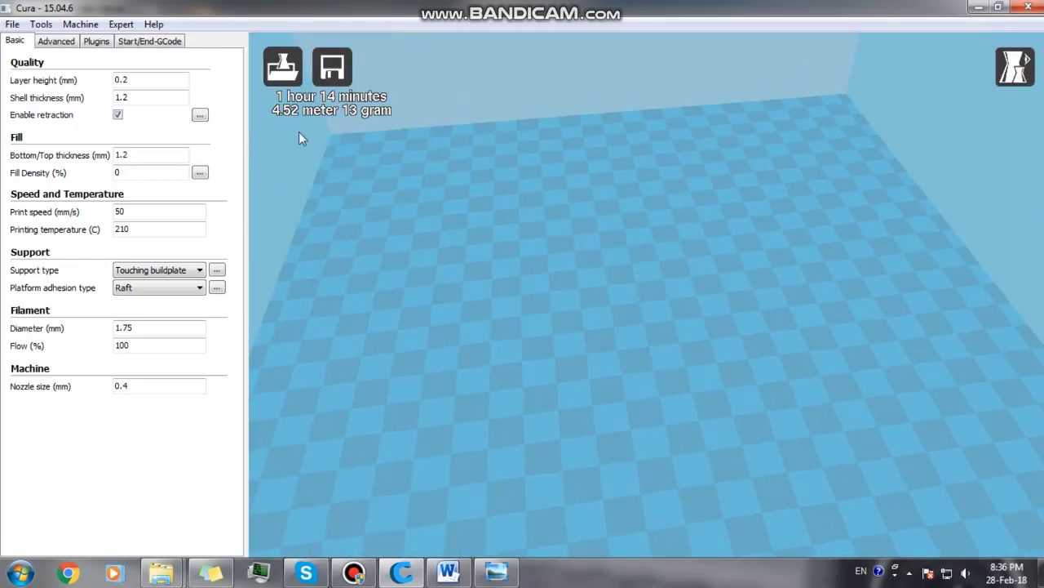
# Step: Load the Korea_culture_dabo model from the "everywhere vs touching buildplate" folder
pyautogui.click(283, 67)
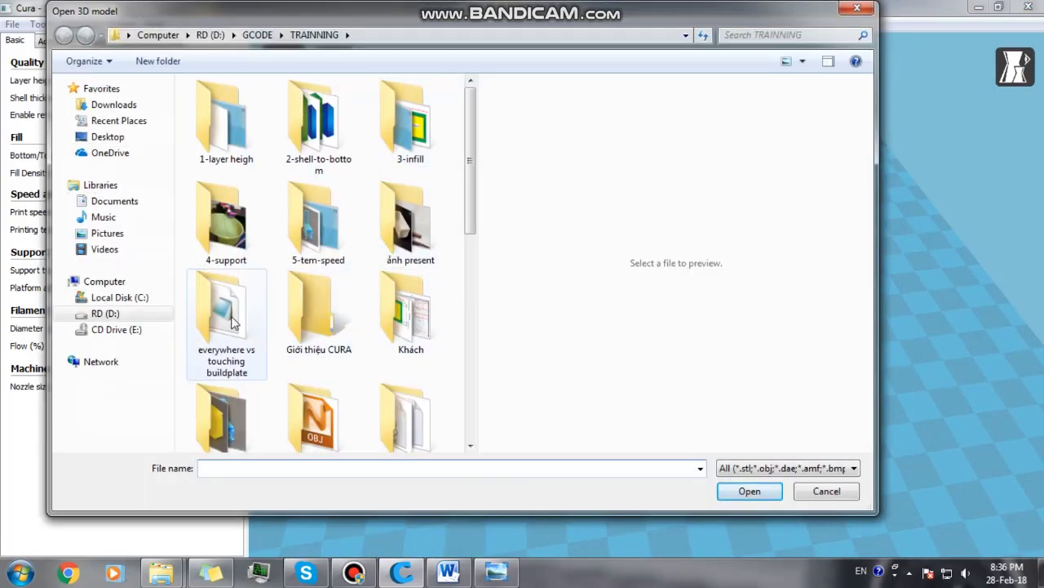
pyautogui.doubleClick(233, 327)
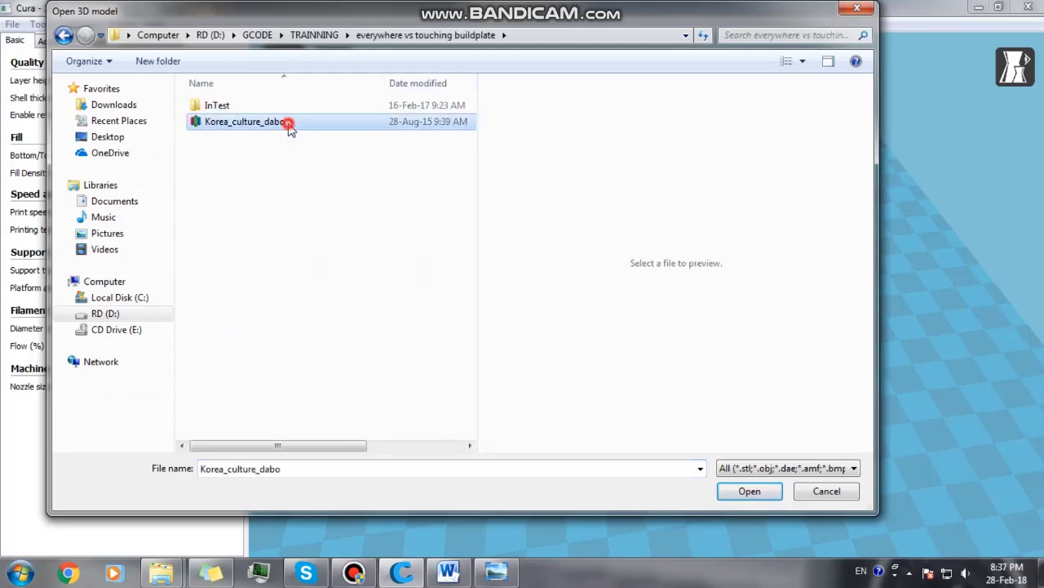
pyautogui.doubleClick(291, 124)
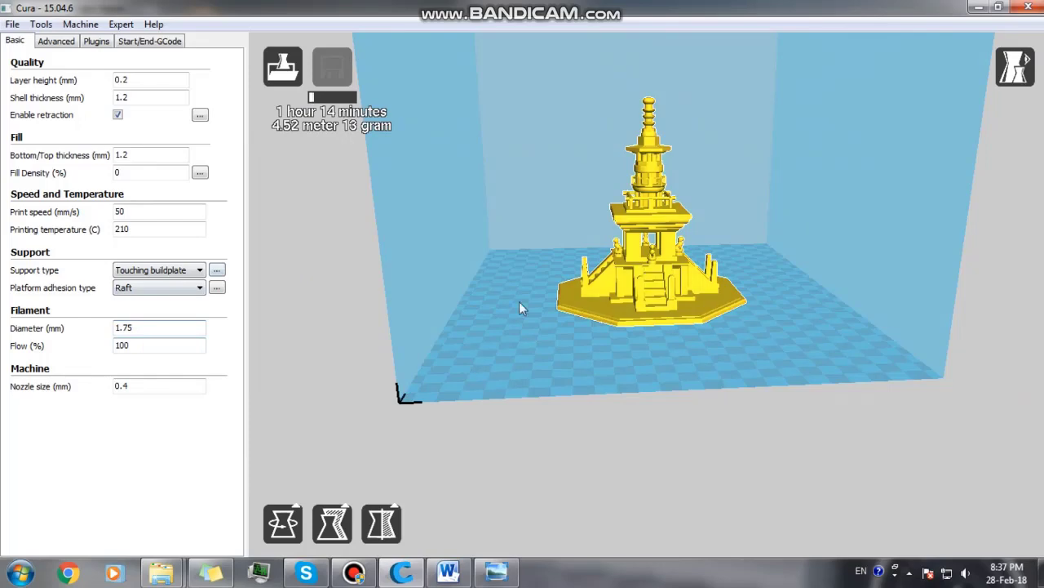
# Step: Display the pagoda in Layers view and examine its roof overhangs with Touching buildplate support
pyautogui.moveTo(662, 206); pyautogui.dragTo(663, 271, button='right')
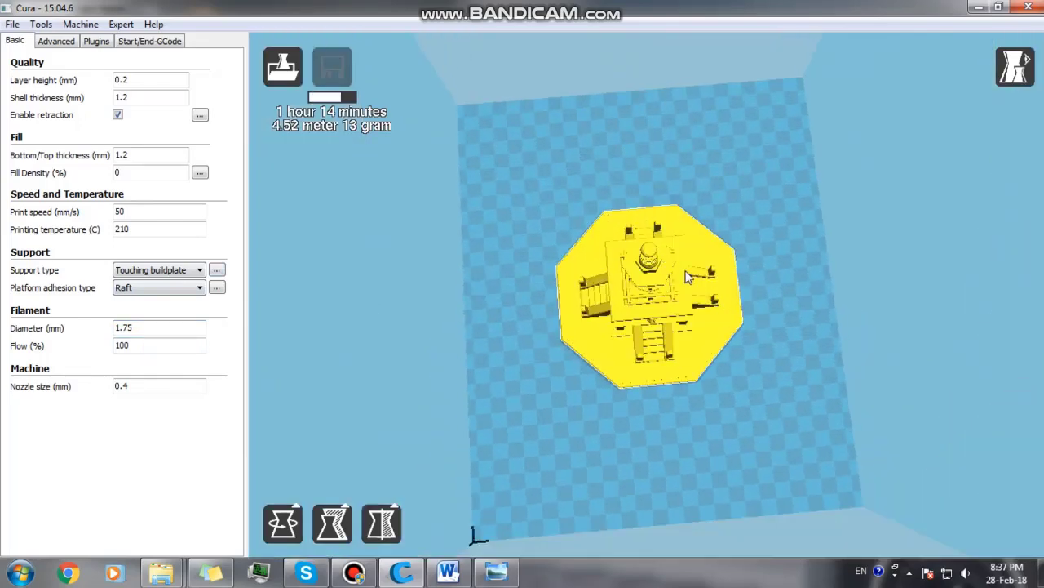
pyautogui.moveTo(657, 343); pyautogui.dragTo(654, 282, button='right')
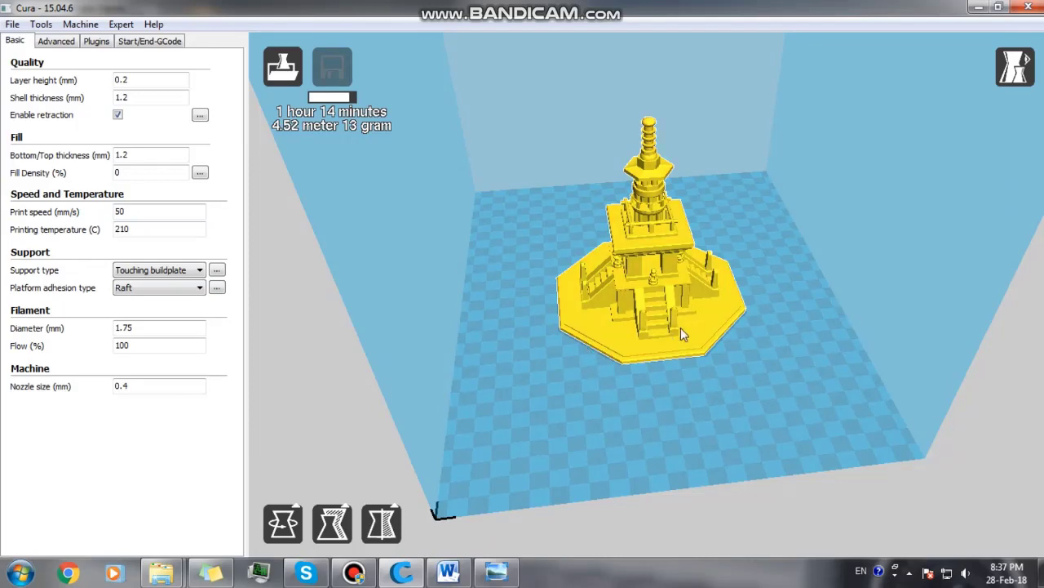
pyautogui.click(1015, 67)
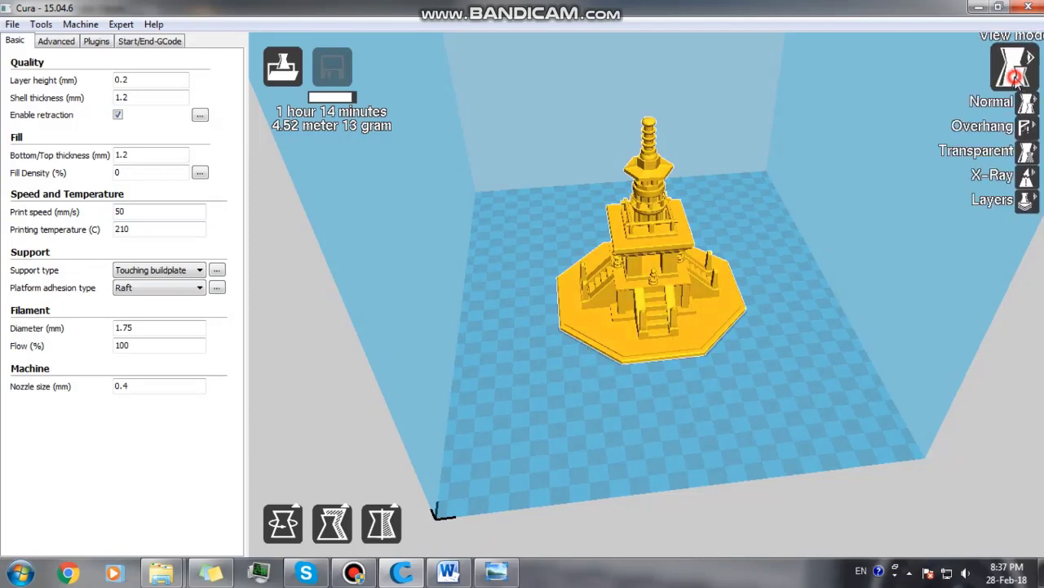
pyautogui.click(1021, 202)
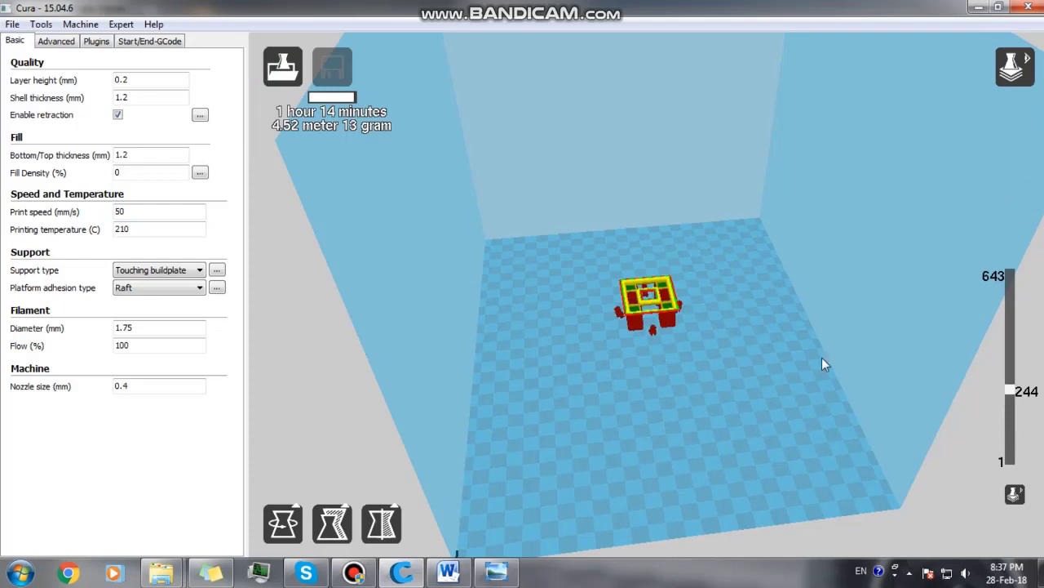
pyautogui.click(823, 349)
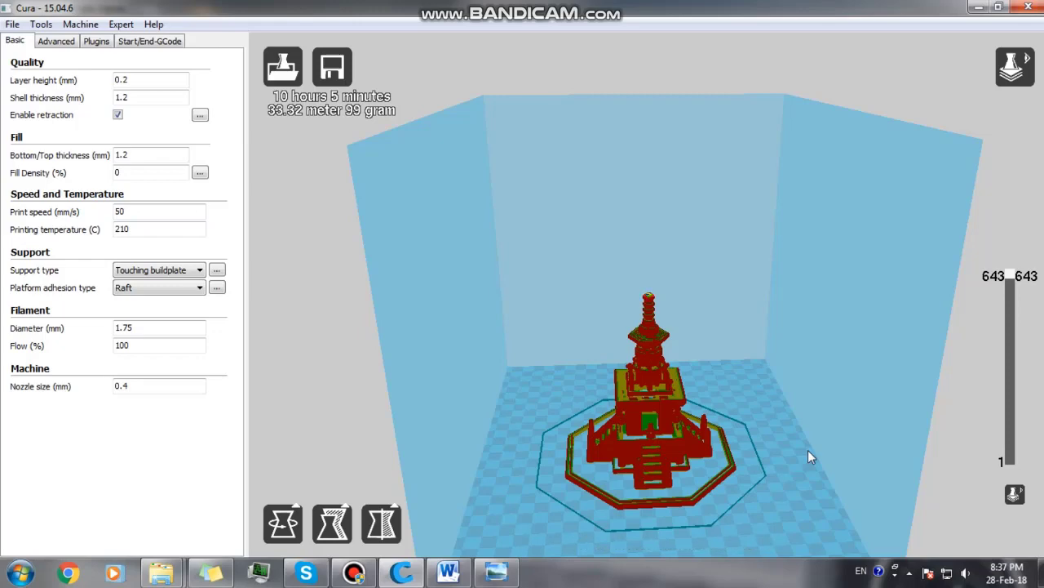
pyautogui.scroll(4, 850, 421)
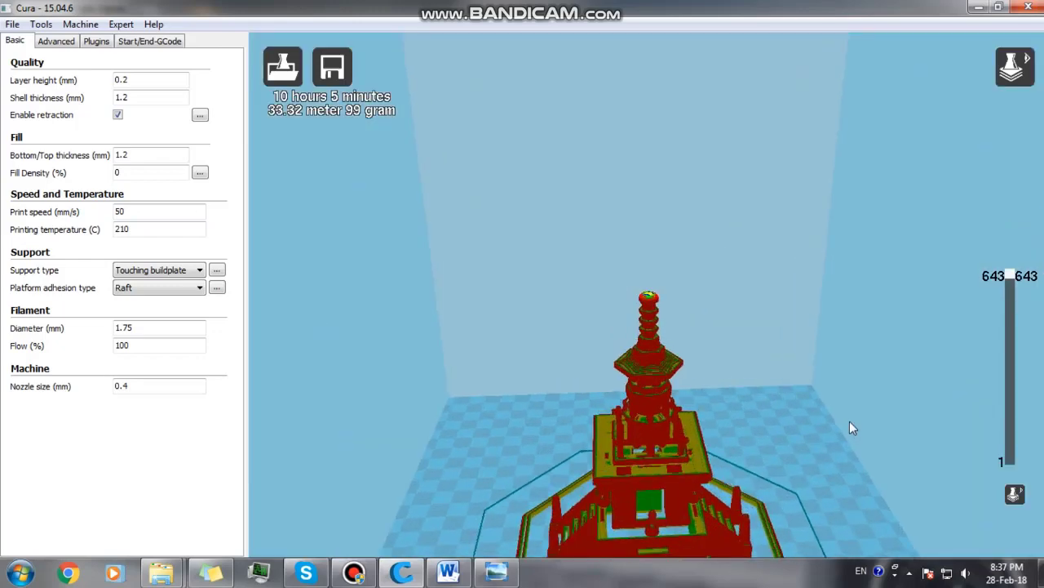
pyautogui.scroll(-2, 850, 425)
pyautogui.moveTo(850, 438); pyautogui.dragTo(982, 298, button='right')
pyautogui.moveTo(1010, 275)
pyautogui.mouseDown()
pyautogui.moveTo(1010, 326)
pyautogui.moveTo(973, 366)
pyautogui.moveTo(1010, 367)
pyautogui.moveTo(1001, 262)
pyautogui.mouseUp()
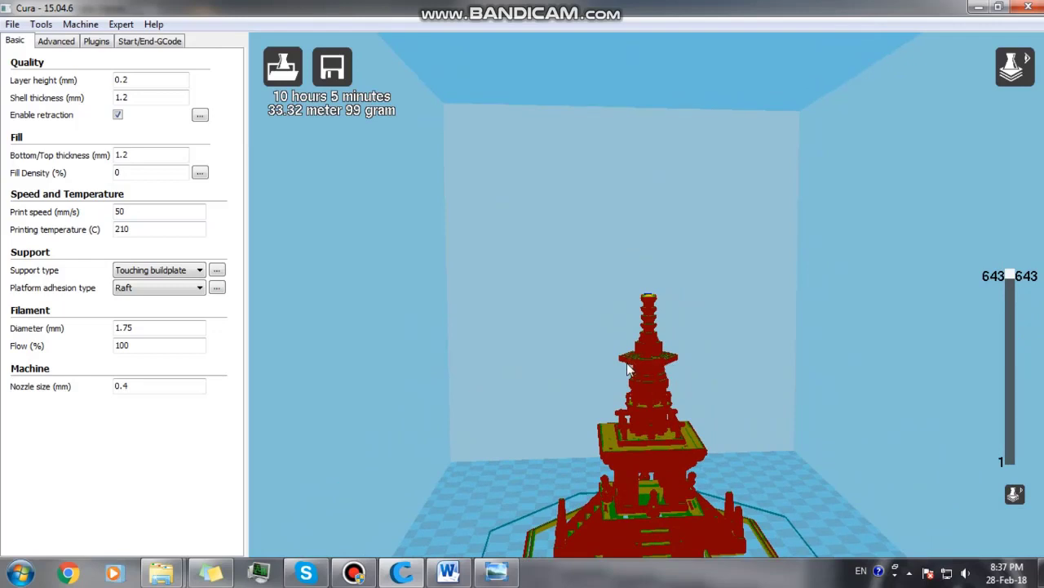
pyautogui.moveTo(632, 369)
pyautogui.mouseDown(button='right')
pyautogui.moveTo(623, 372)
pyautogui.moveTo(639, 354)
pyautogui.mouseUp(button='right')
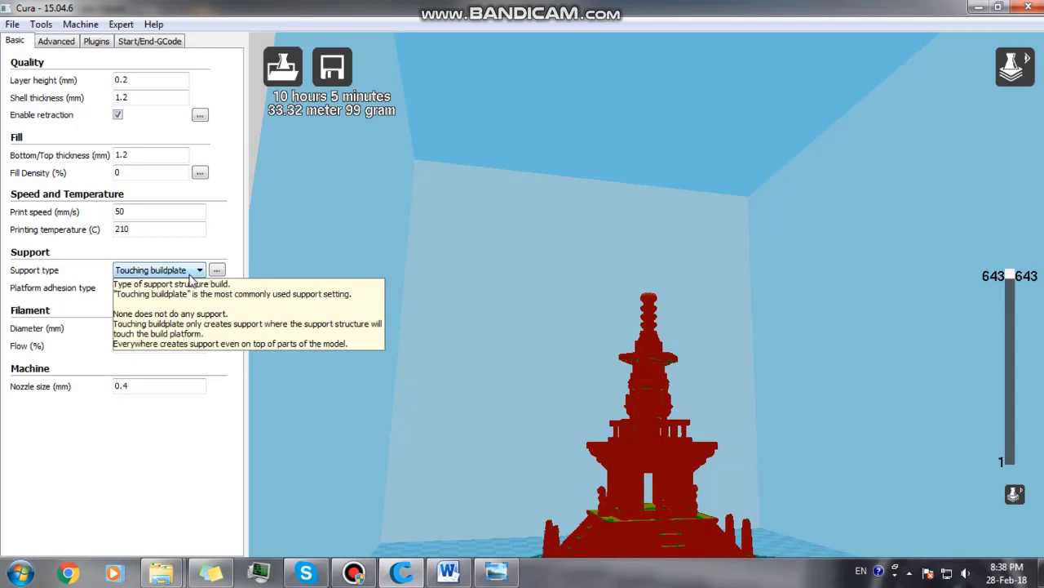
# Step: Set the support type to None and examine the unsupported overhangs of the sliced pagoda
pyautogui.click(190, 274)
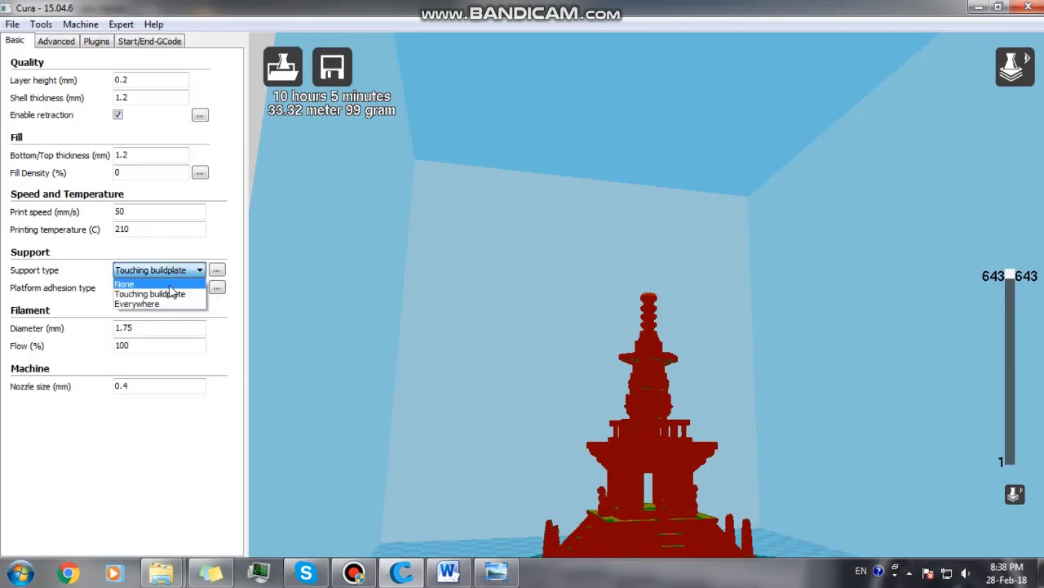
pyautogui.click(171, 283)
pyautogui.moveTo(579, 312); pyautogui.dragTo(599, 341, button='right')
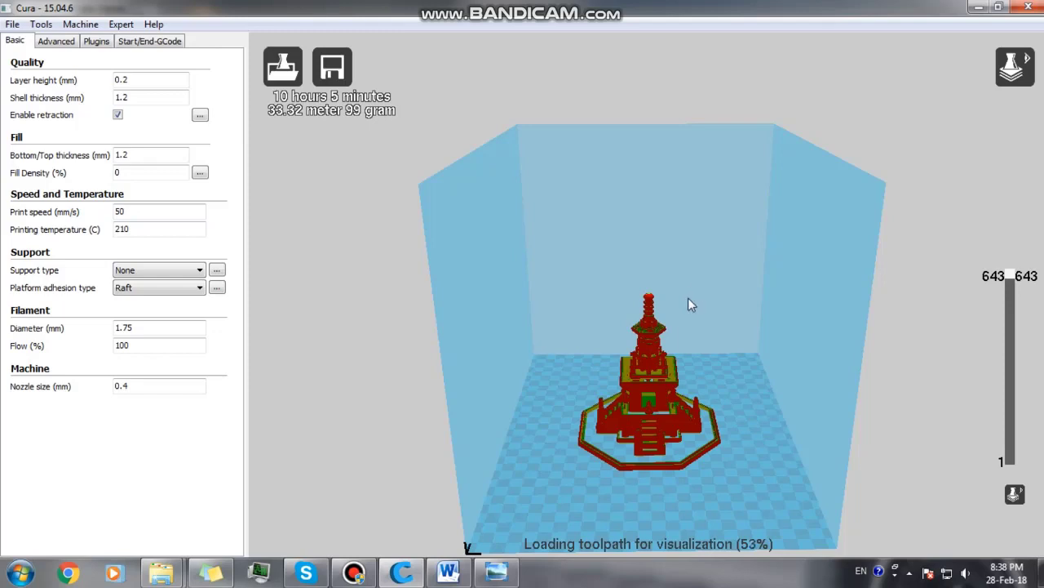
pyautogui.moveTo(155, 273)
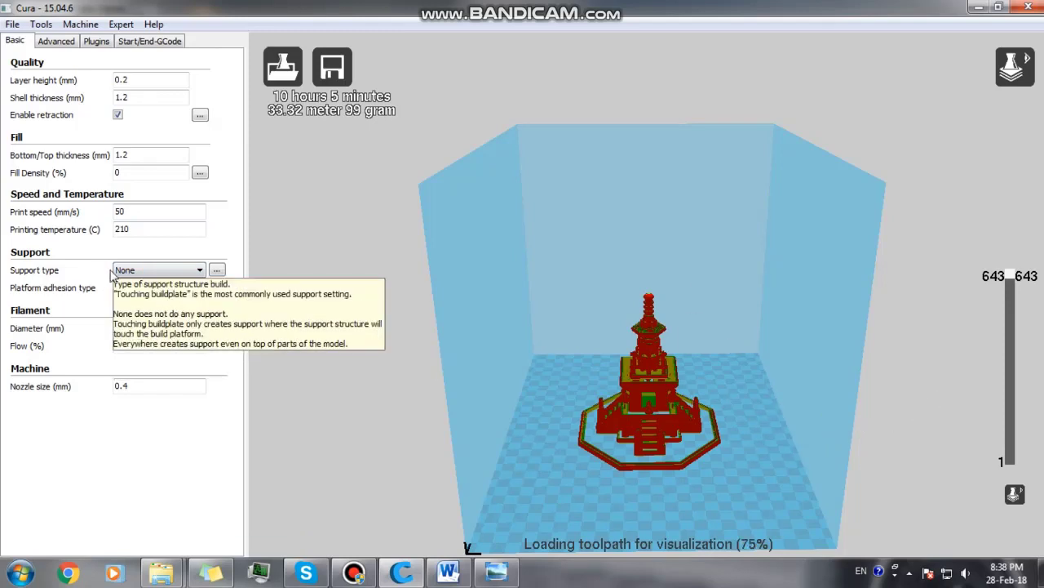
pyautogui.click(155, 272)
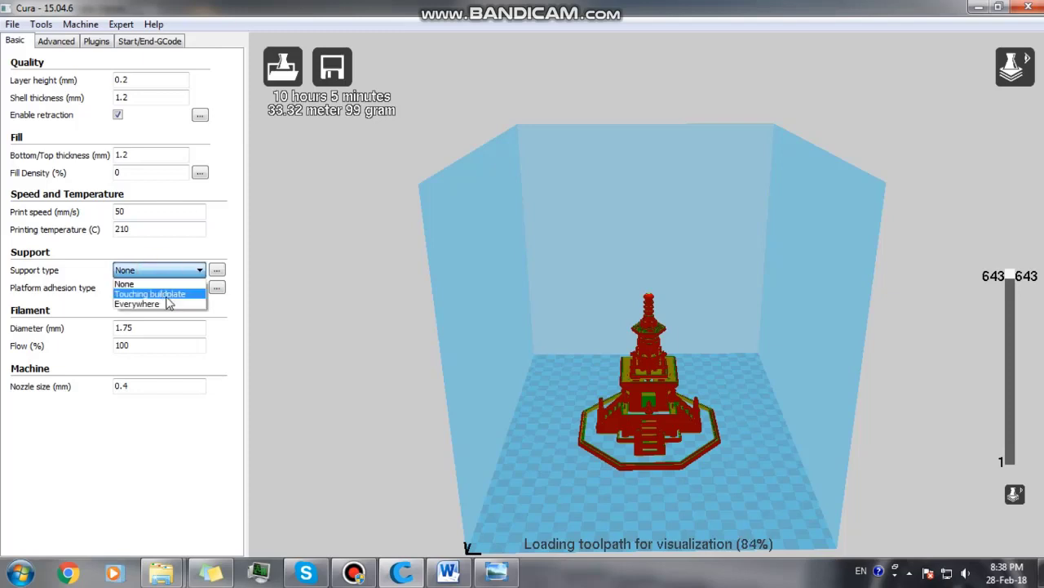
pyautogui.click(198, 426)
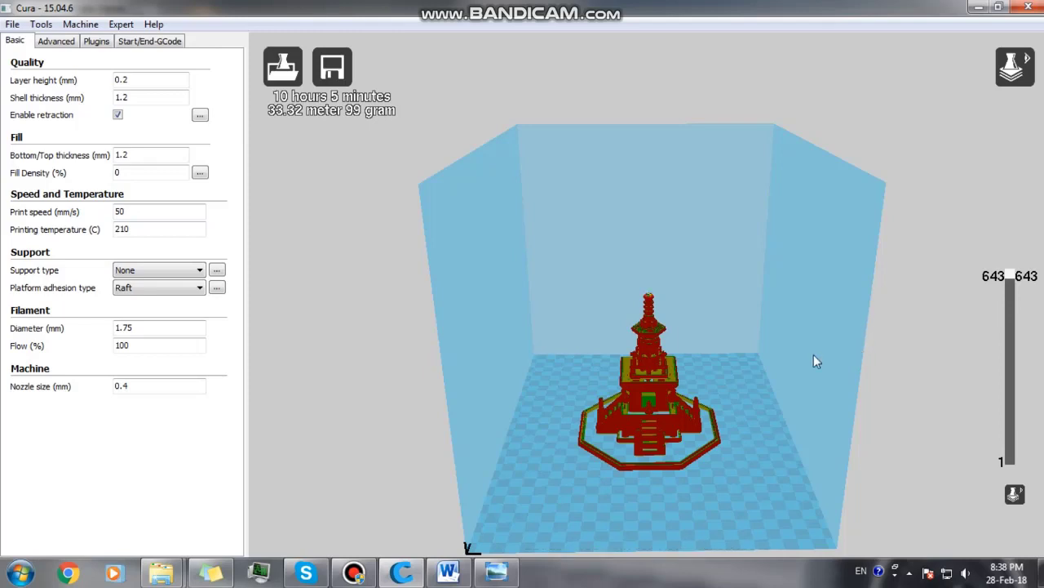
pyautogui.scroll(2, 676, 383)
pyautogui.scroll(2, 693, 381)
pyautogui.moveTo(693, 381); pyautogui.dragTo(646, 338, button='right')
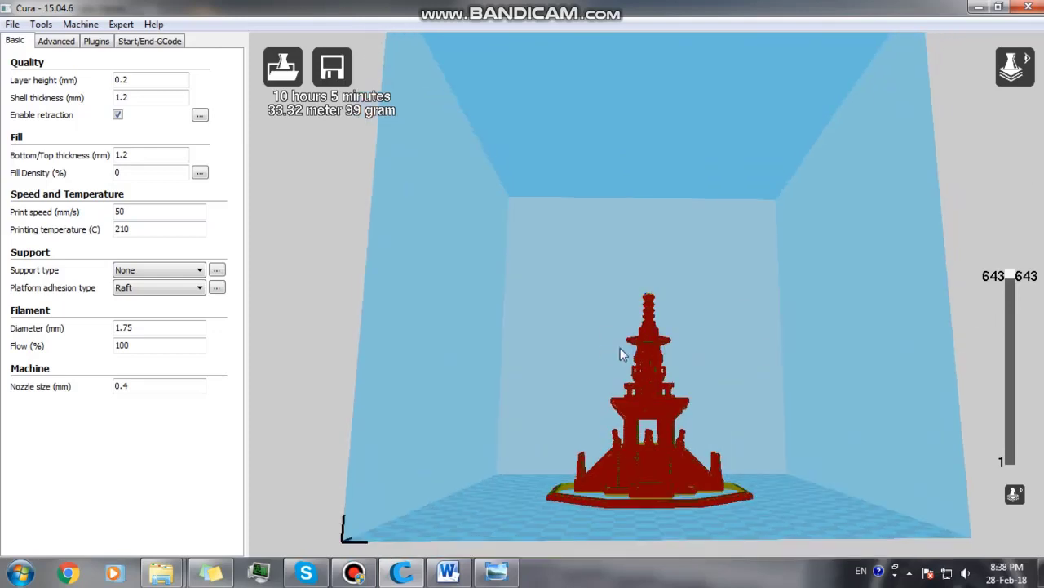
# Step: Set the support type to Everywhere and examine the supports around the pagoda's upper and lower tiers
pyautogui.click(196, 271)
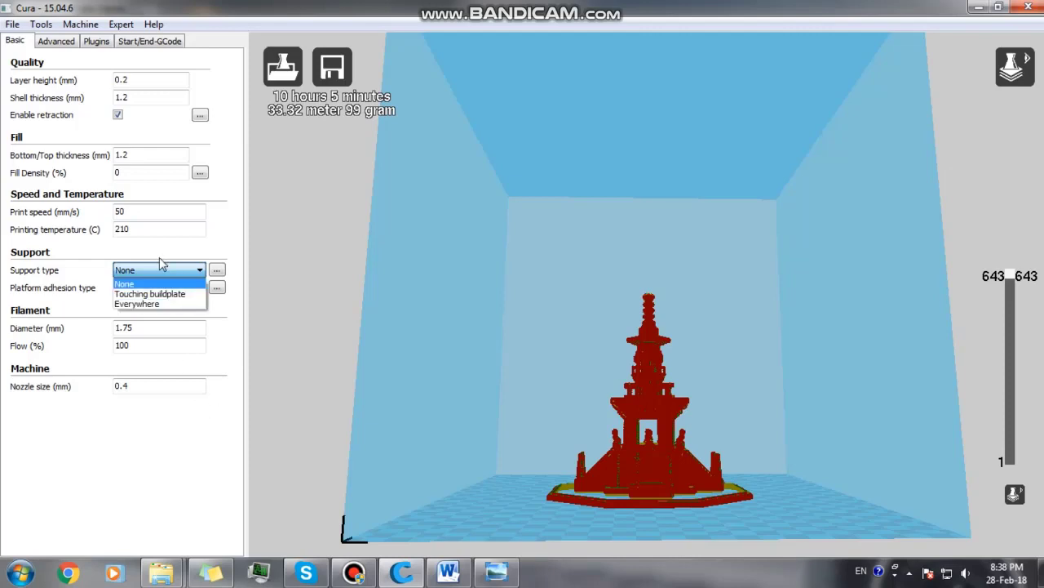
pyautogui.click(151, 303)
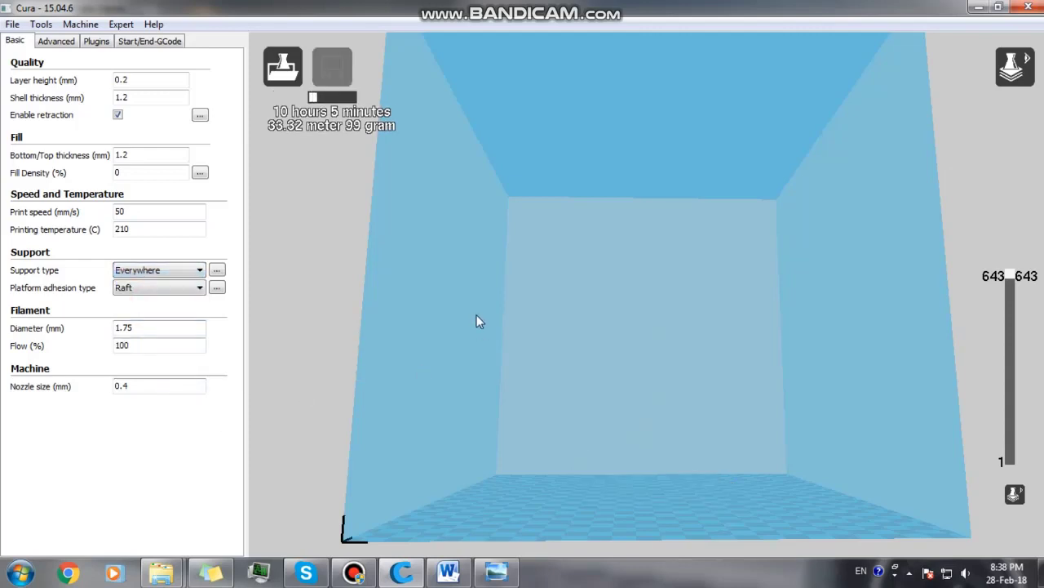
pyautogui.moveTo(520, 303); pyautogui.dragTo(523, 325, button='right')
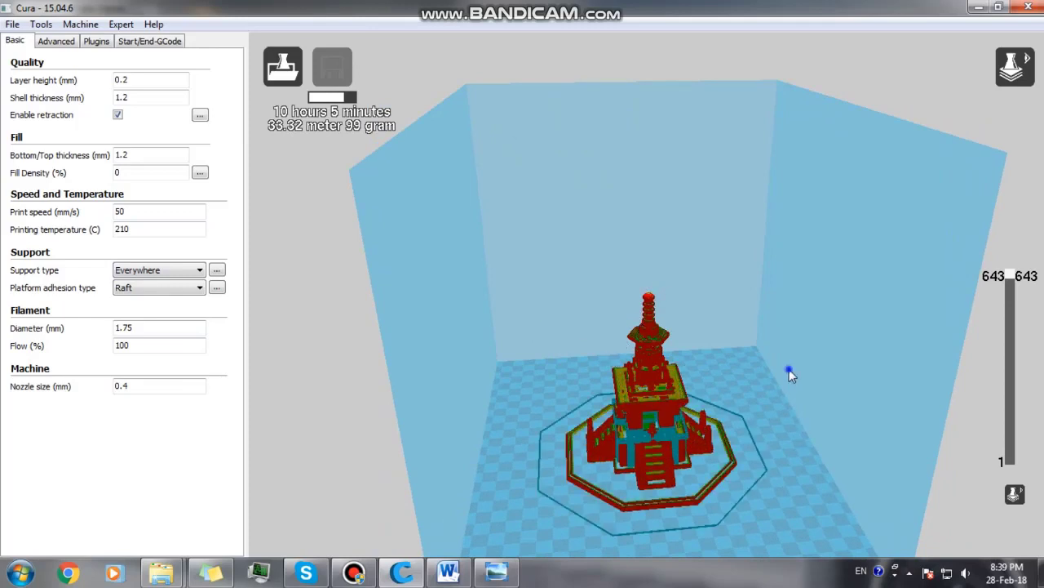
pyautogui.moveTo(791, 371); pyautogui.dragTo(785, 367, button='right')
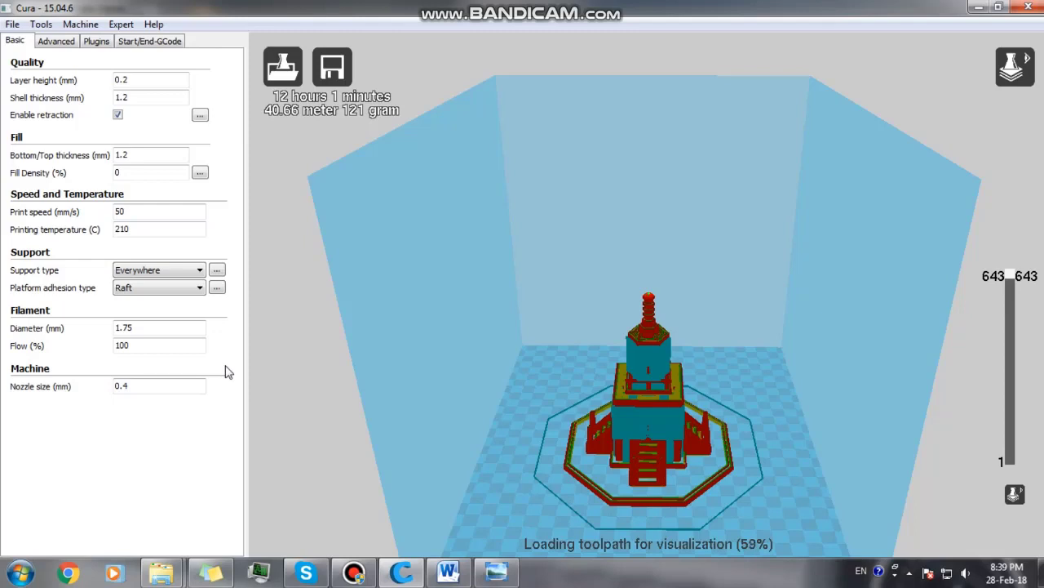
pyautogui.moveTo(793, 387); pyautogui.dragTo(657, 274, button='right')
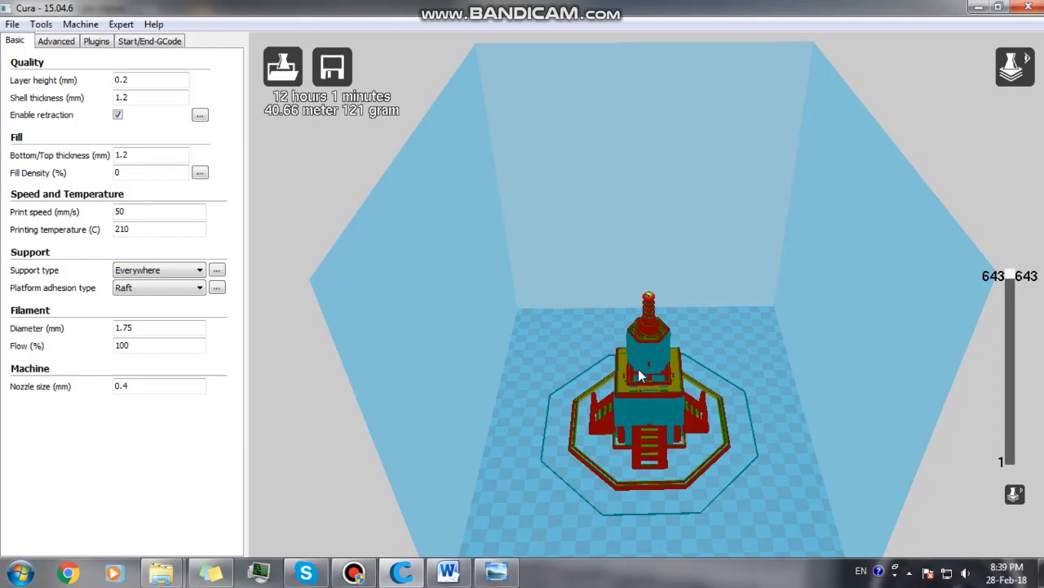
pyautogui.moveTo(640, 368); pyautogui.dragTo(643, 361, button='right')
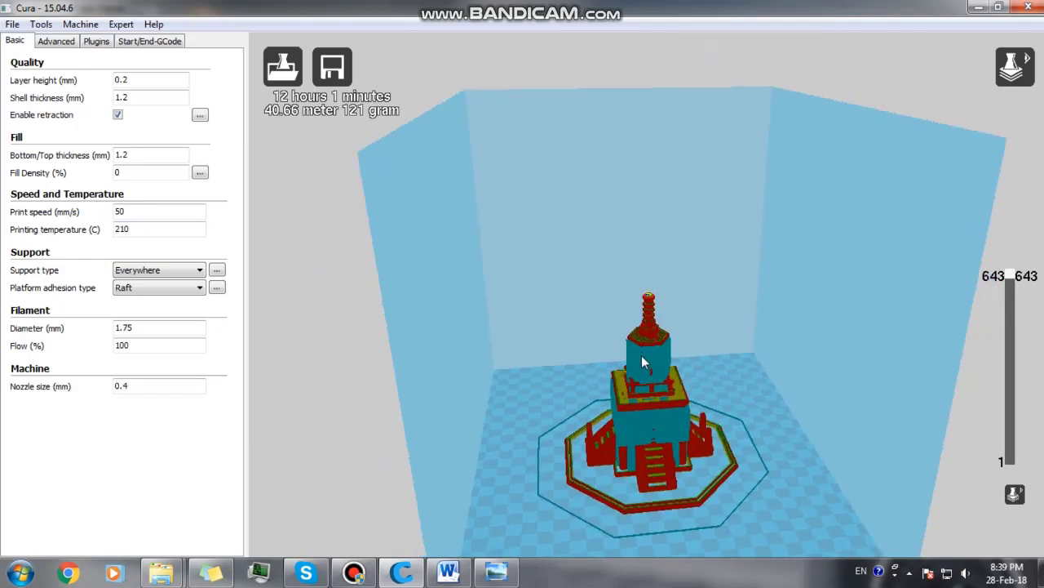
pyautogui.scroll(3, 648, 355)
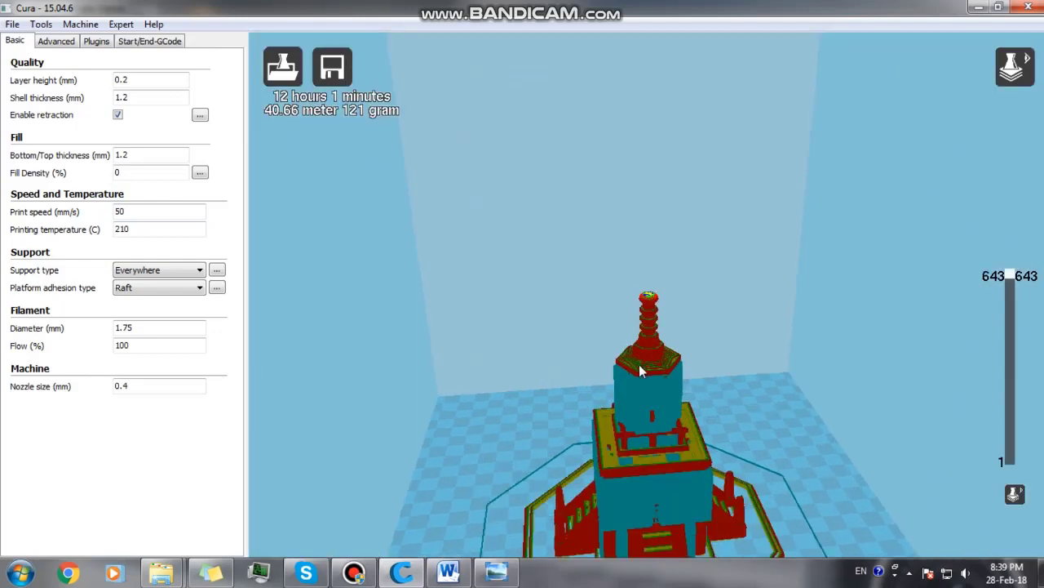
pyautogui.moveTo(716, 406); pyautogui.dragTo(708, 379, button='right')
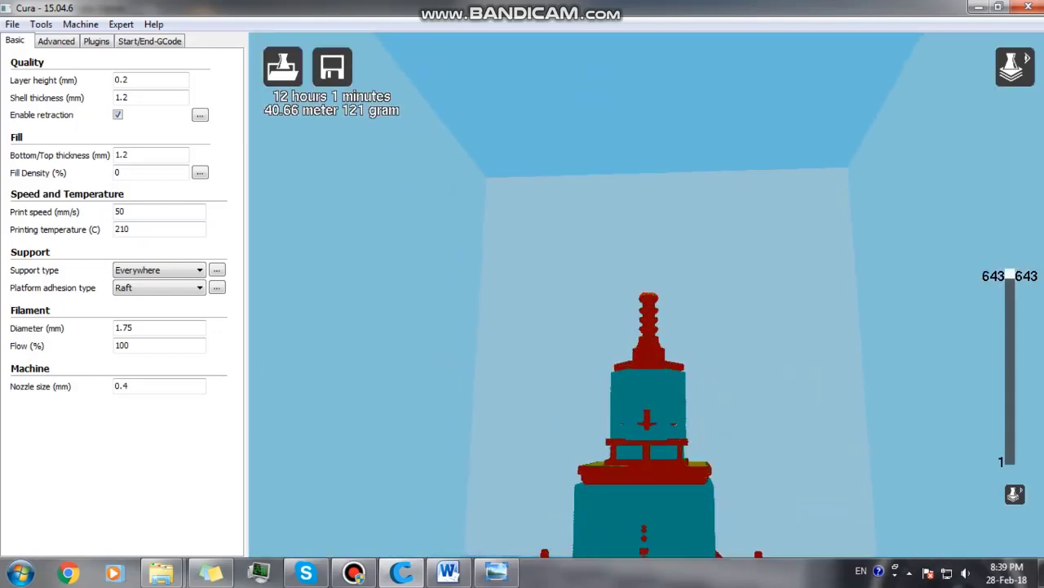
pyautogui.moveTo(836, 381)
pyautogui.mouseDown(button='right')
pyautogui.moveTo(846, 359)
pyautogui.moveTo(851, 373)
pyautogui.mouseUp(button='right')
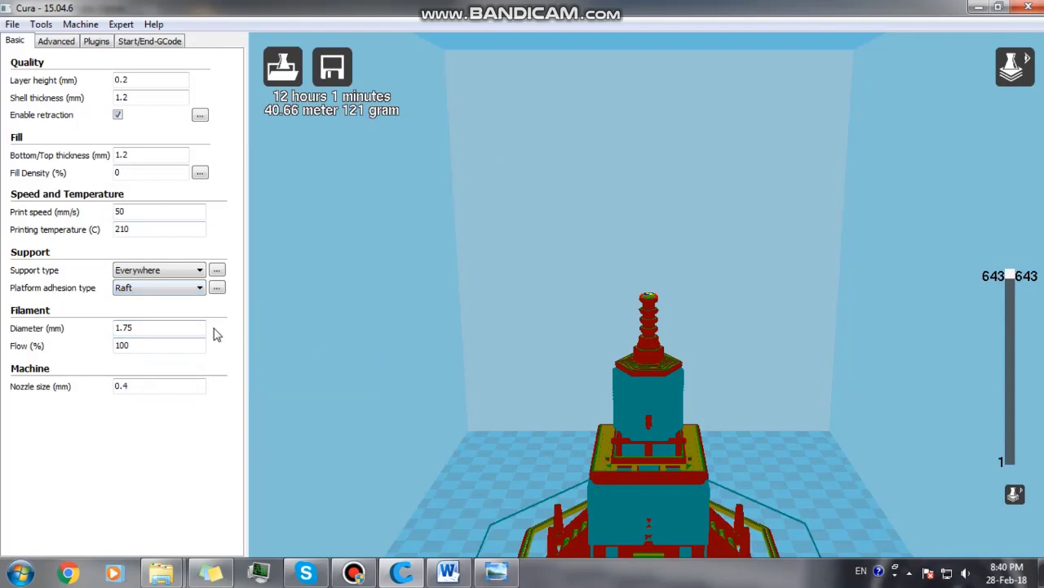
# Step: Open the expert support settings and set the support structure type to Grid
pyautogui.moveTo(208, 302)
pyautogui.click(155, 270)
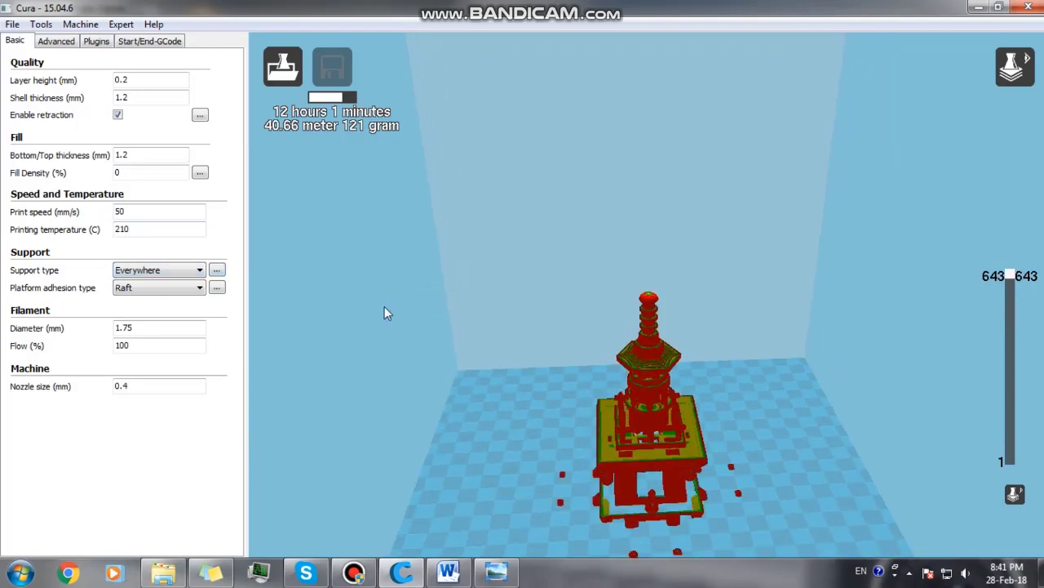
pyautogui.click(217, 270)
pyautogui.moveTo(484, 206); pyautogui.dragTo(504, 64)
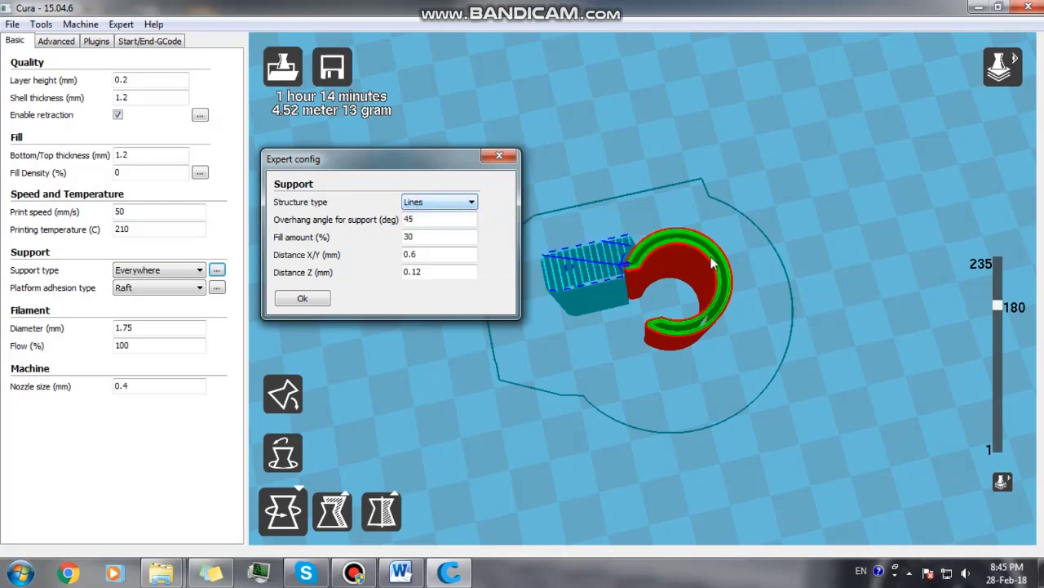
pyautogui.scroll(2, 583, 291)
pyautogui.moveTo(423, 160); pyautogui.dragTo(283, 152)
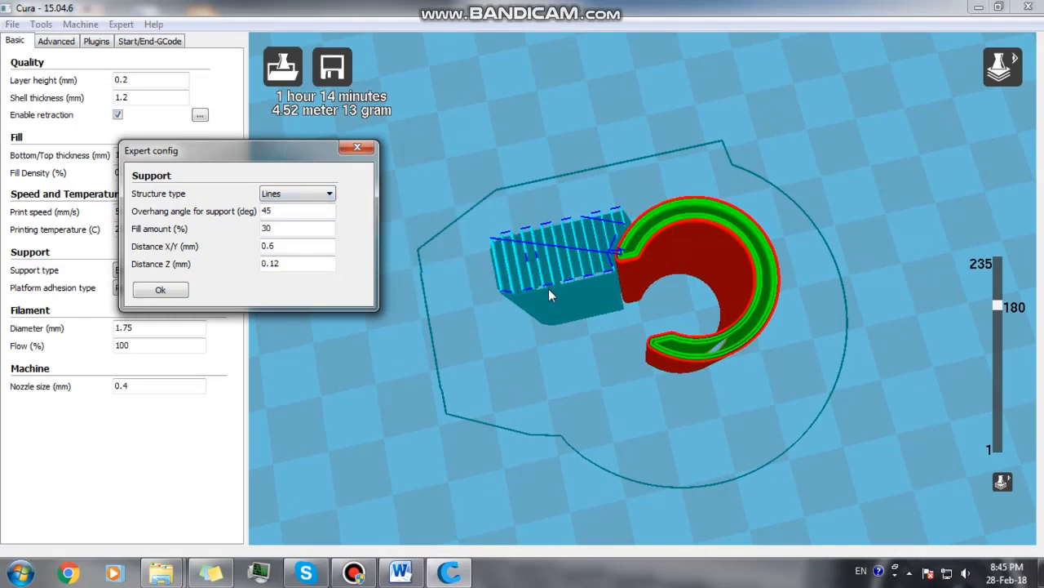
pyautogui.click(329, 194)
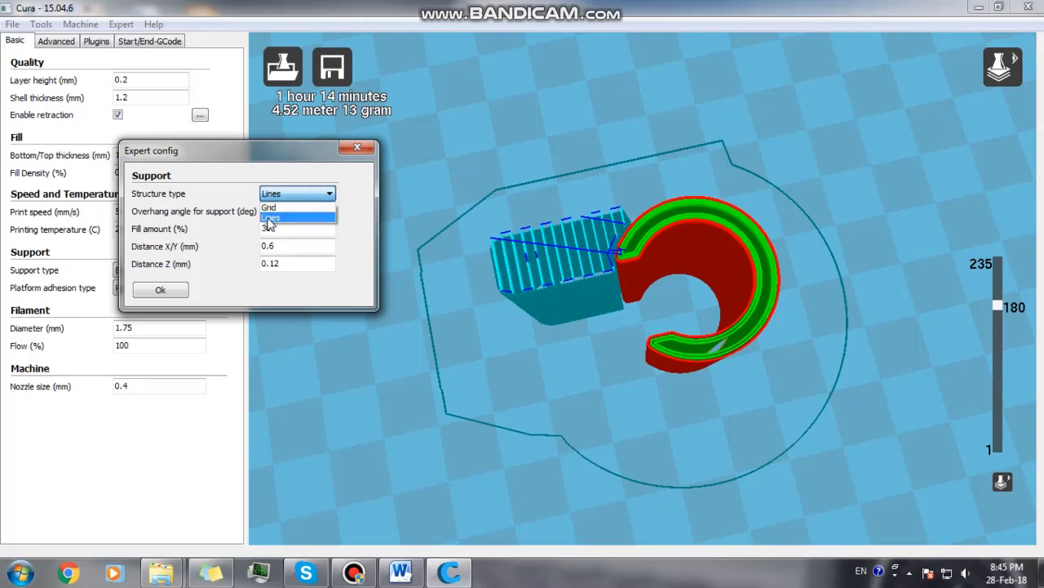
pyautogui.click(280, 209)
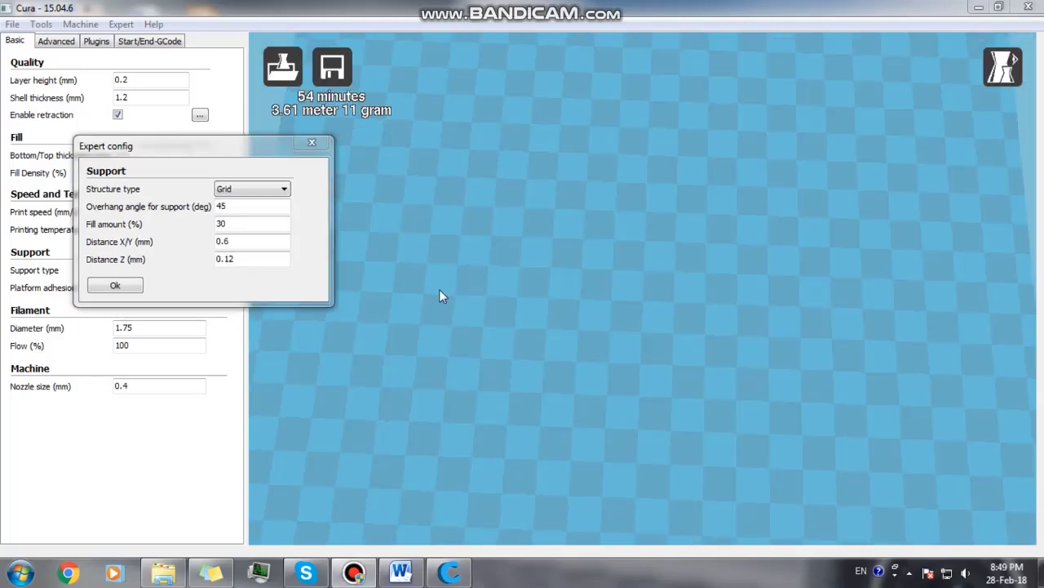
# Step: Open the overhang angle for support for editing in the expert support settings
pyautogui.moveTo(267, 206)
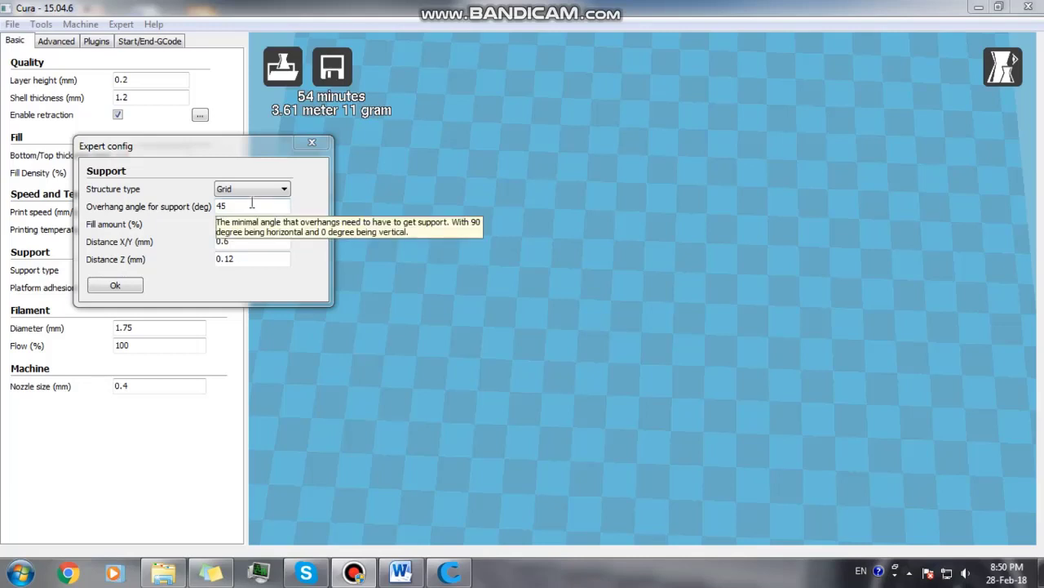
pyautogui.click(245, 205)
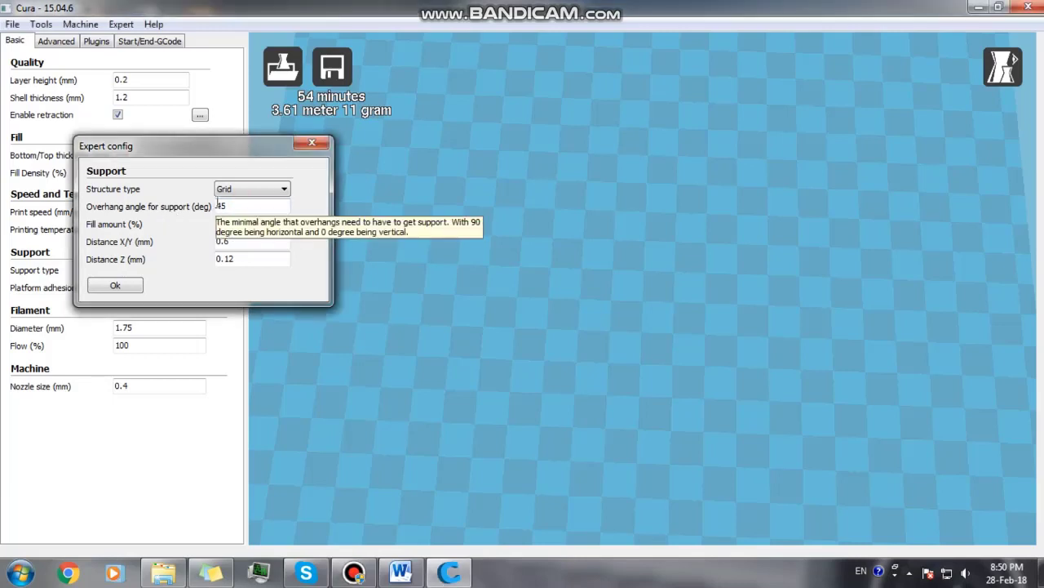